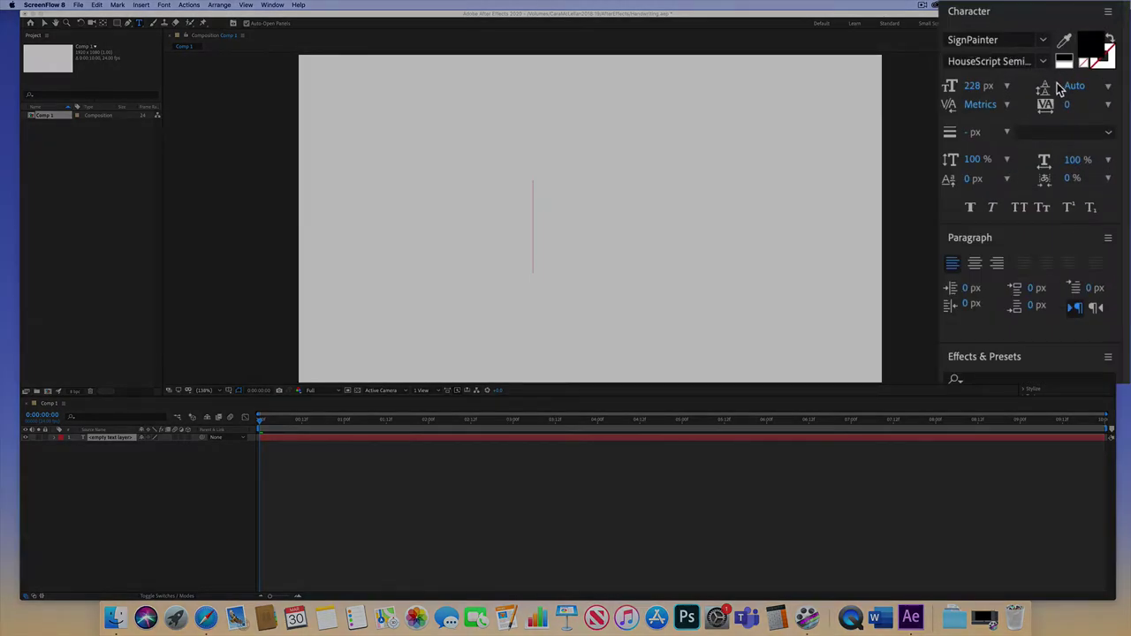
- Keep the HouseScript Semibold style and type 'Cara' in the composition
left_click(1043, 62)
left_click(1041, 64)
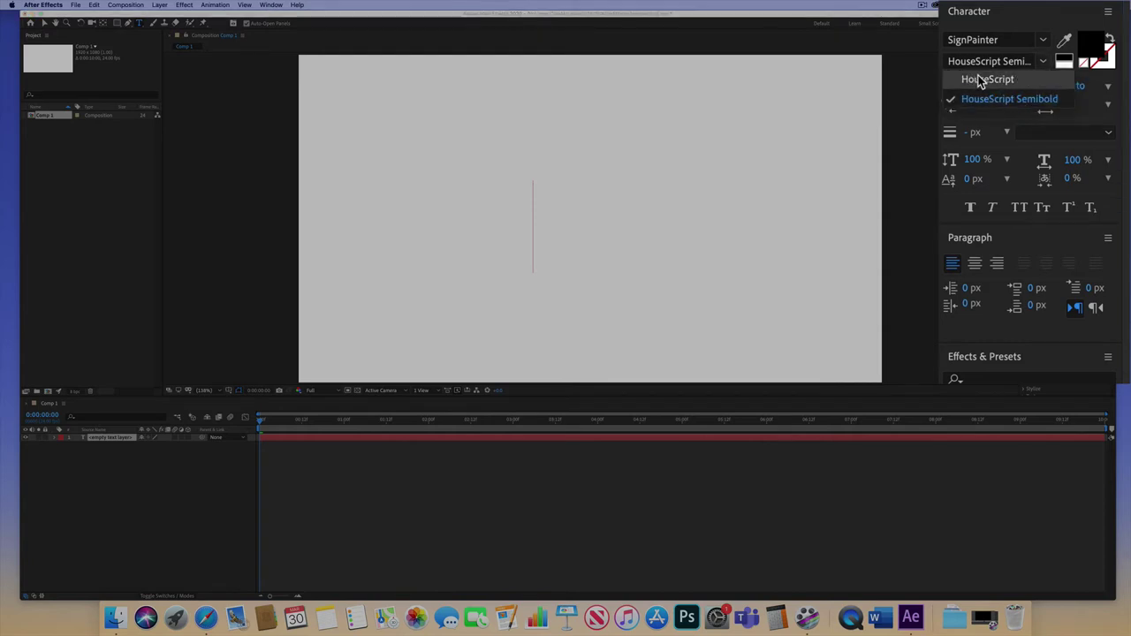
left_click(1003, 99)
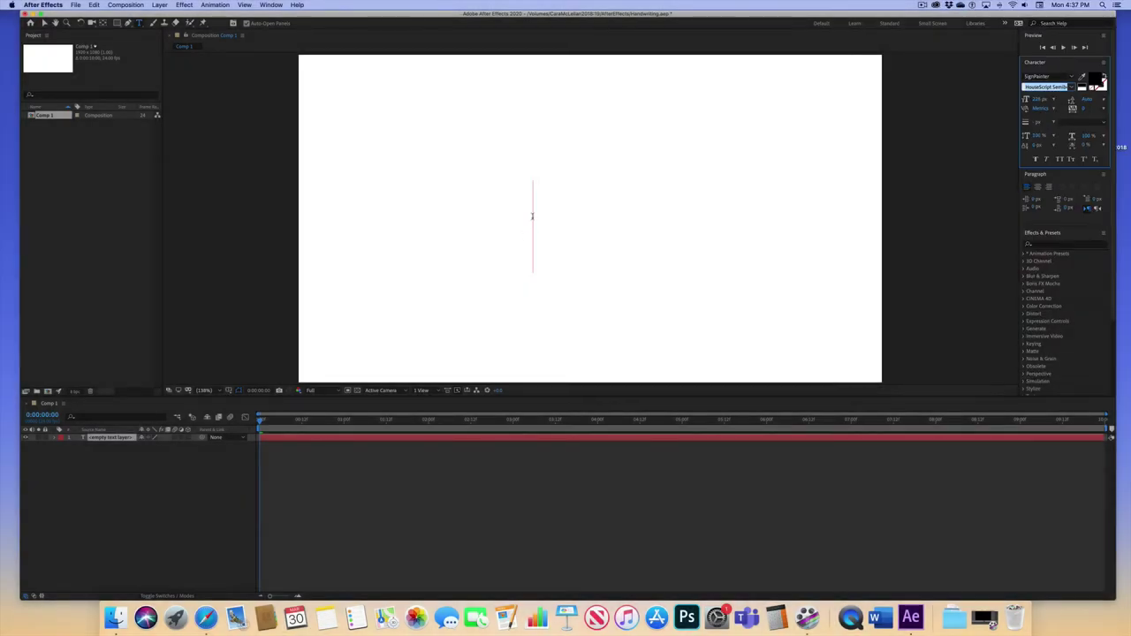
left_click(537, 219)
type("Cara")
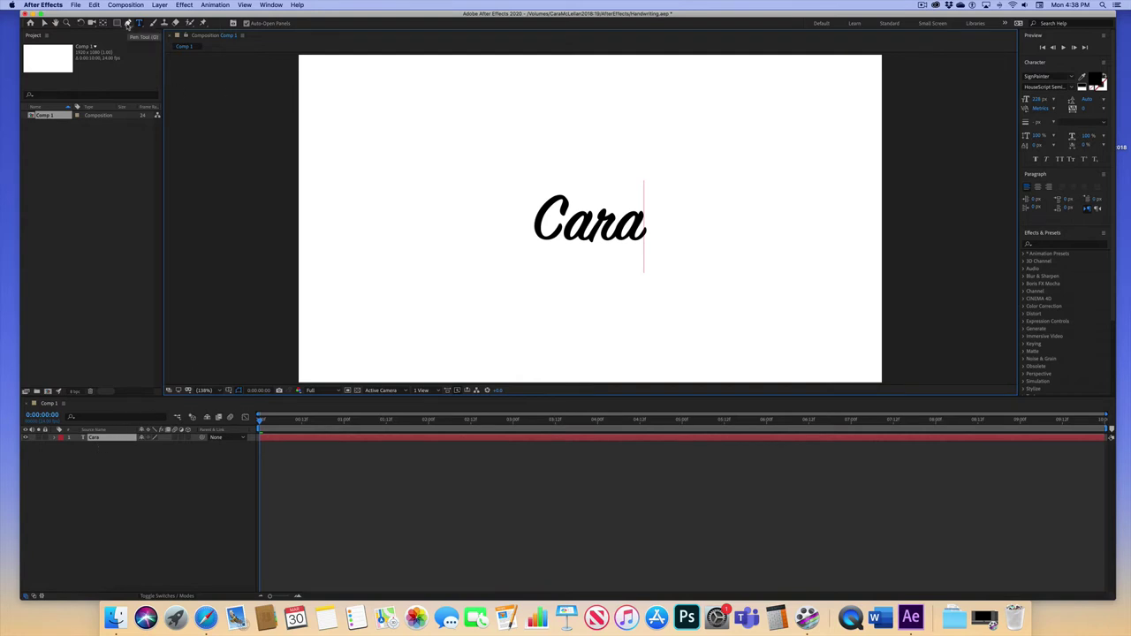
- With the Pen tool and a maximized viewer, place anchor points tracing the C of Cara
left_click(127, 24)
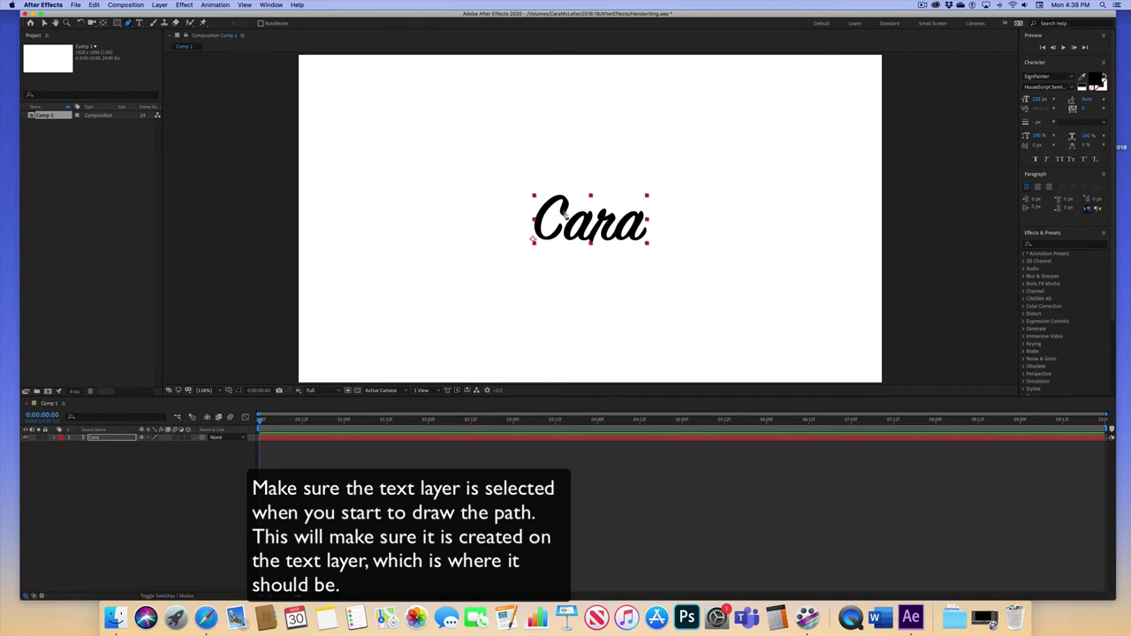
left_click(564, 216)
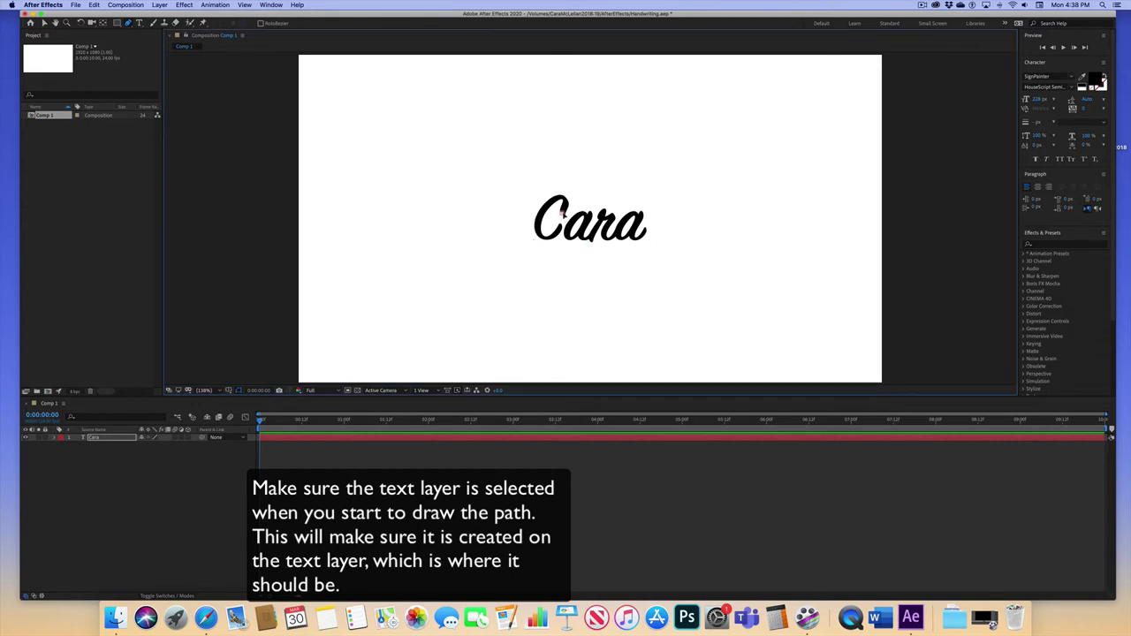
key("grave")
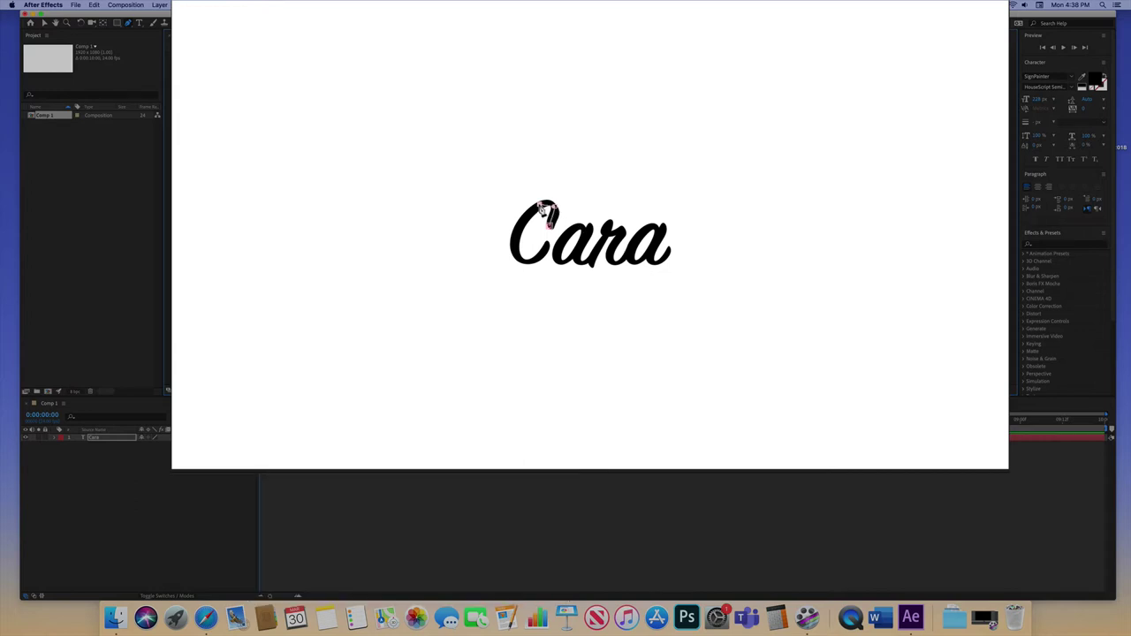
left_click(544, 208)
left_click(520, 228)
left_click(514, 254)
left_click(530, 262)
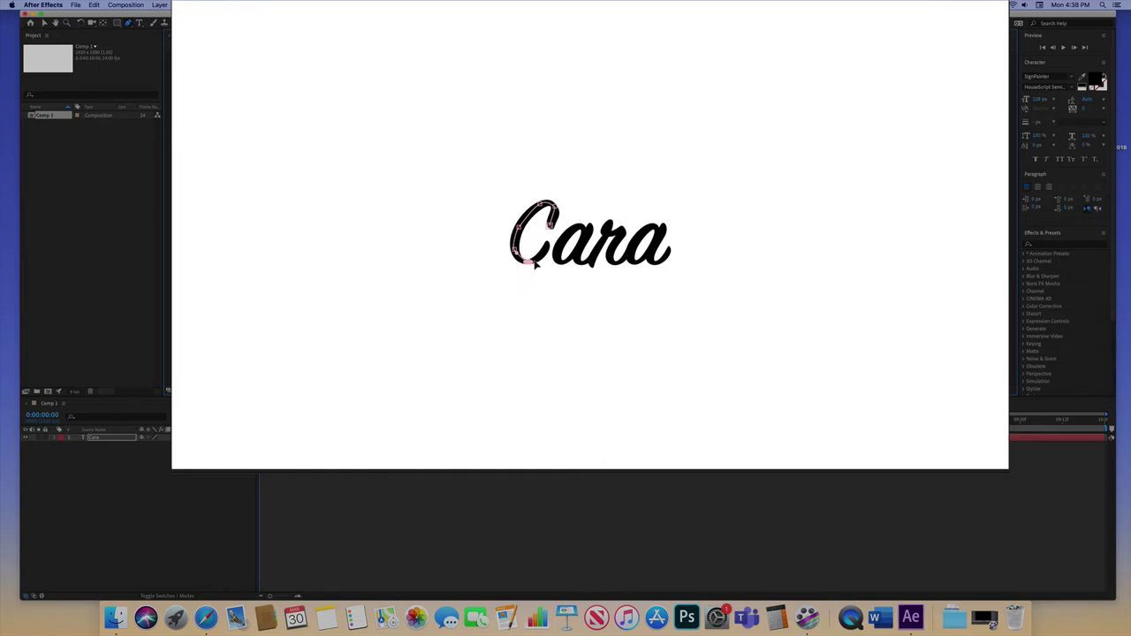
left_click(548, 250)
- Extend the mask path from the C around the first a with eight more anchor points
left_click(587, 232)
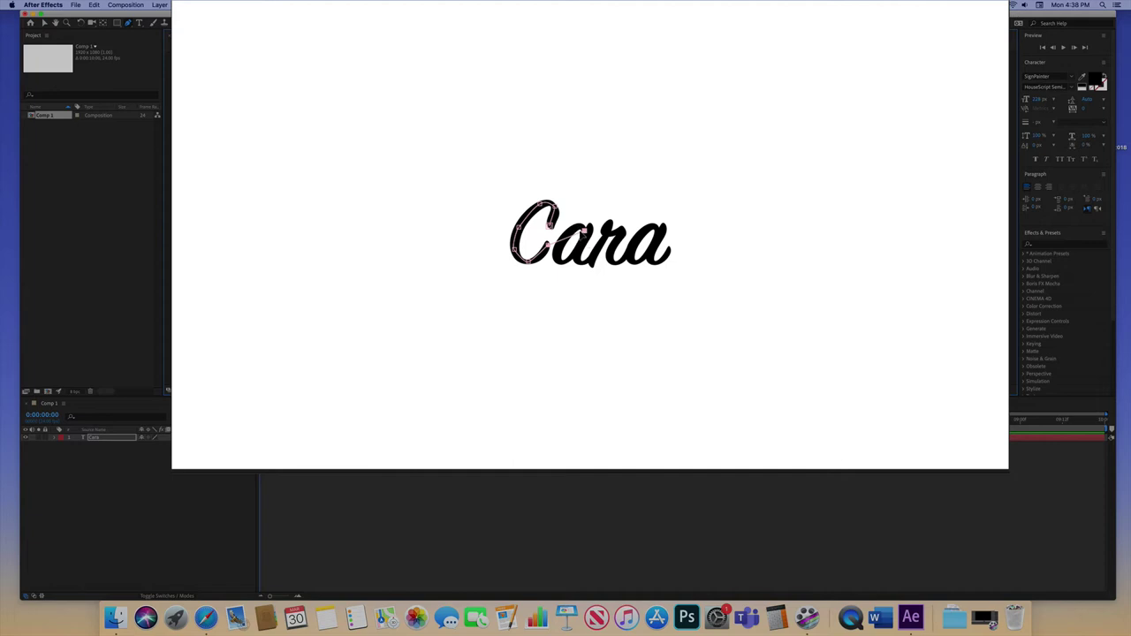
left_click(570, 234)
left_click(580, 230)
left_click(579, 226)
left_click(579, 227)
left_click(584, 228)
left_click(558, 256)
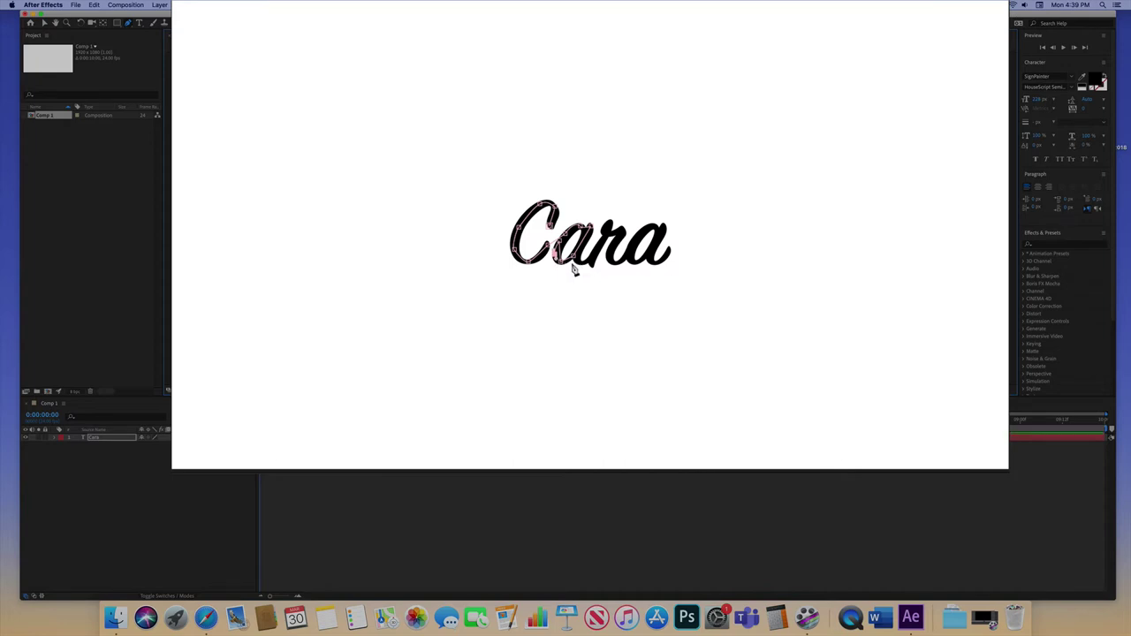
left_click(579, 262)
- Add three more mask points through the r and final a to finish the path
left_click(560, 258)
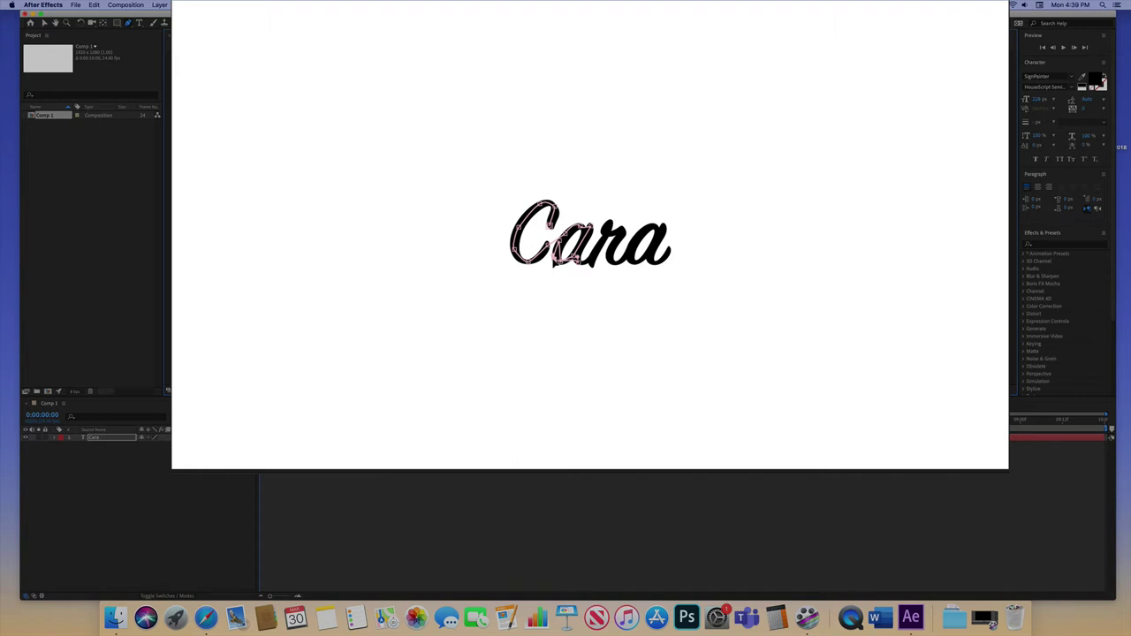
left_click(558, 269)
left_click(577, 266)
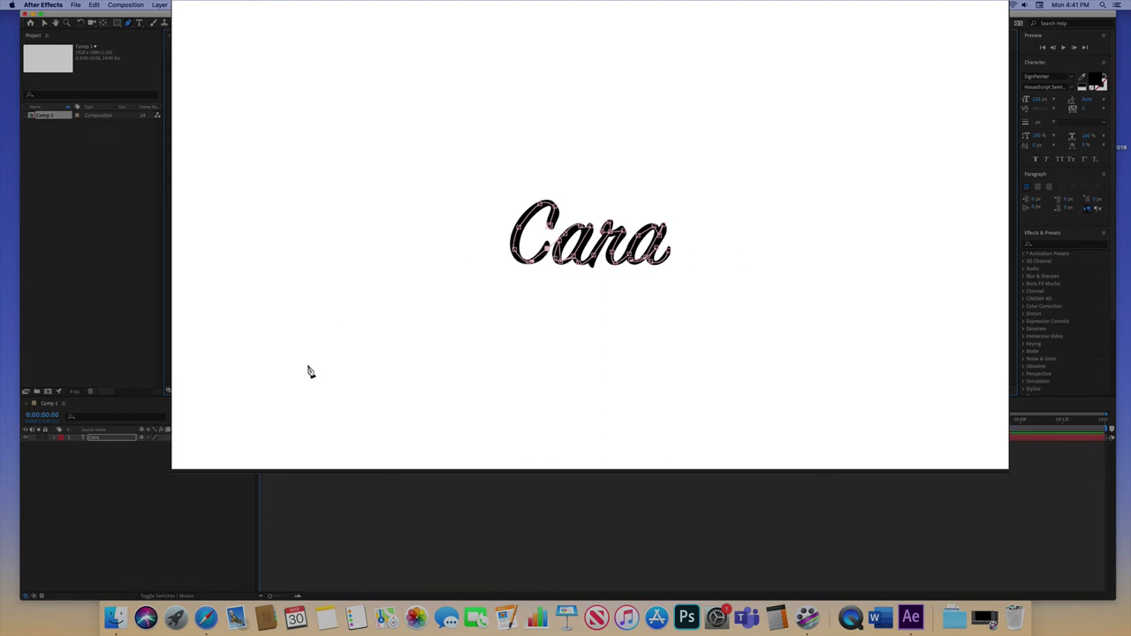
- Search 'stroke' in Effects & Presets and apply Generate > Stroke to the Cara layer
left_click(1051, 245)
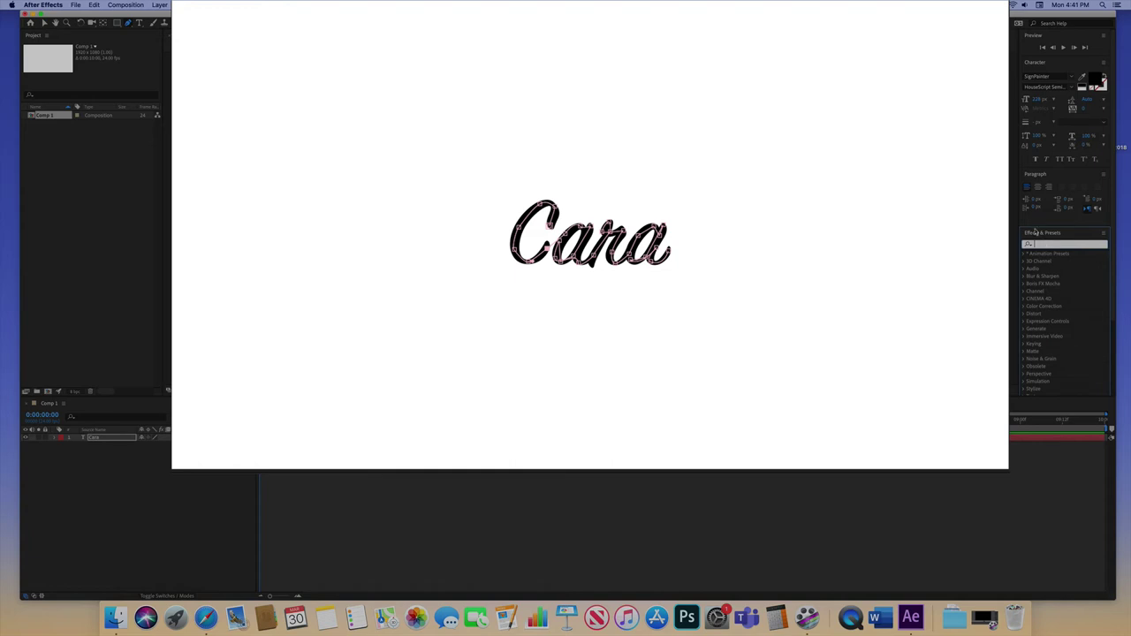
type("stro")
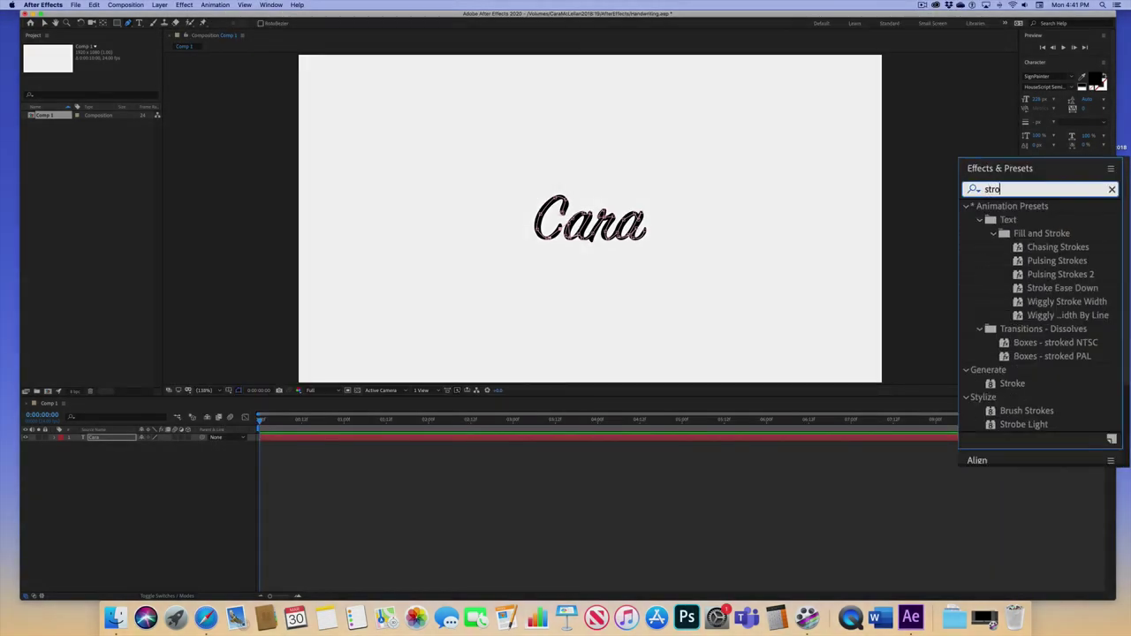
type("ke")
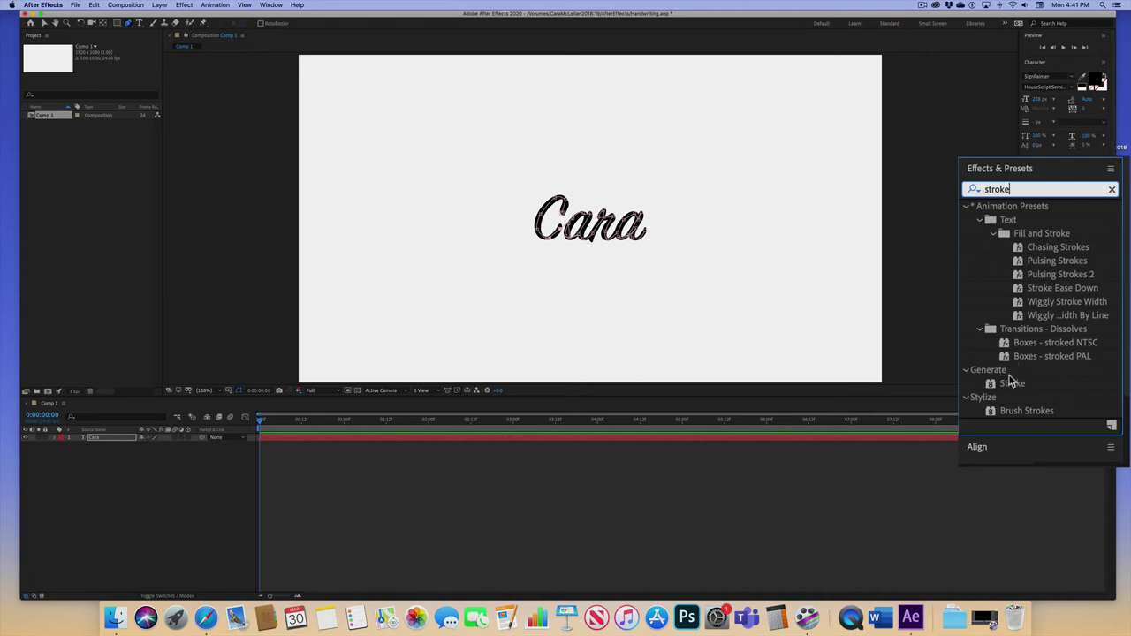
left_click(1013, 384)
mouse_move(1025, 382)
left_mouse_down()
mouse_move(882, 373)
mouse_move(296, 401)
mouse_move(118, 444)
left_mouse_up()
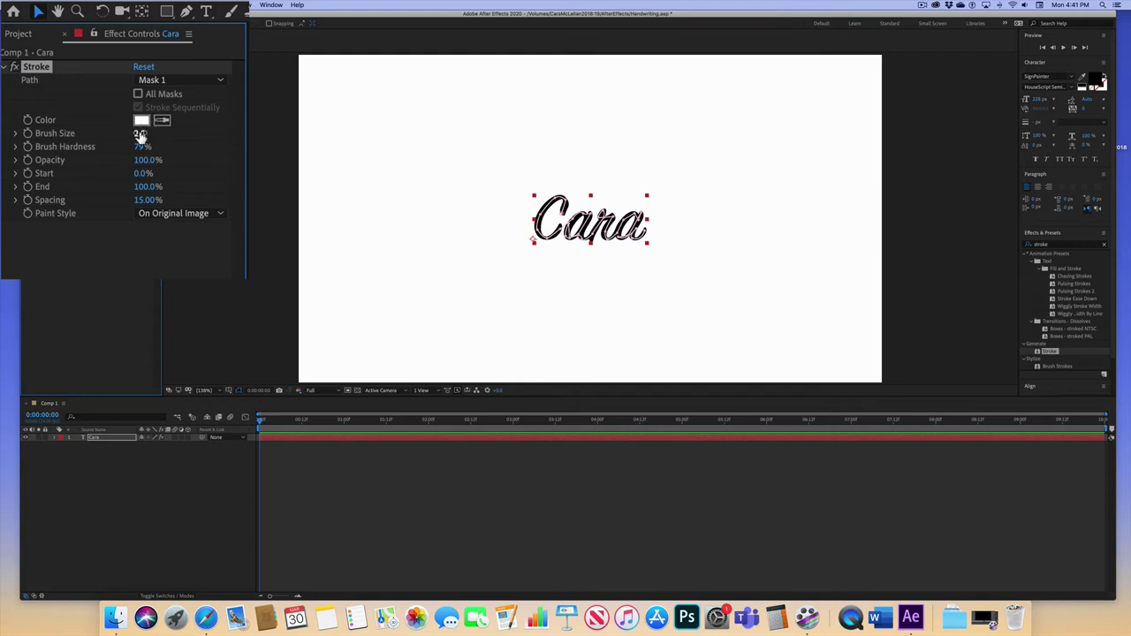
- Set the Stroke brush size to 21.2 and the paint style to Reveal Original Image
left_click_drag(139, 133, 265, 142)
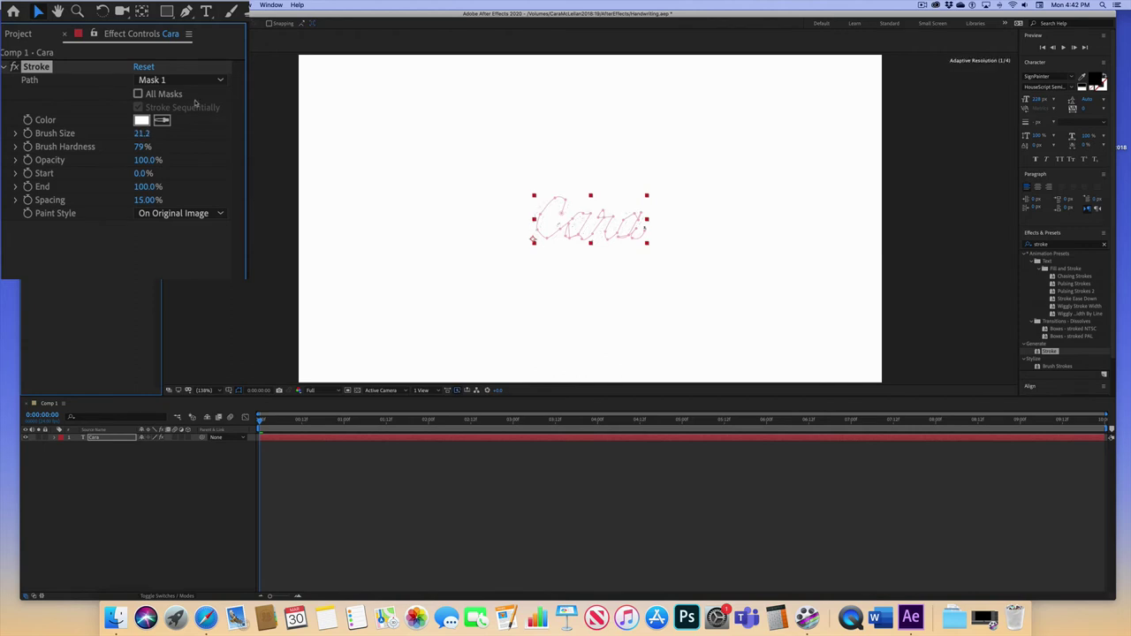
left_click(644, 231)
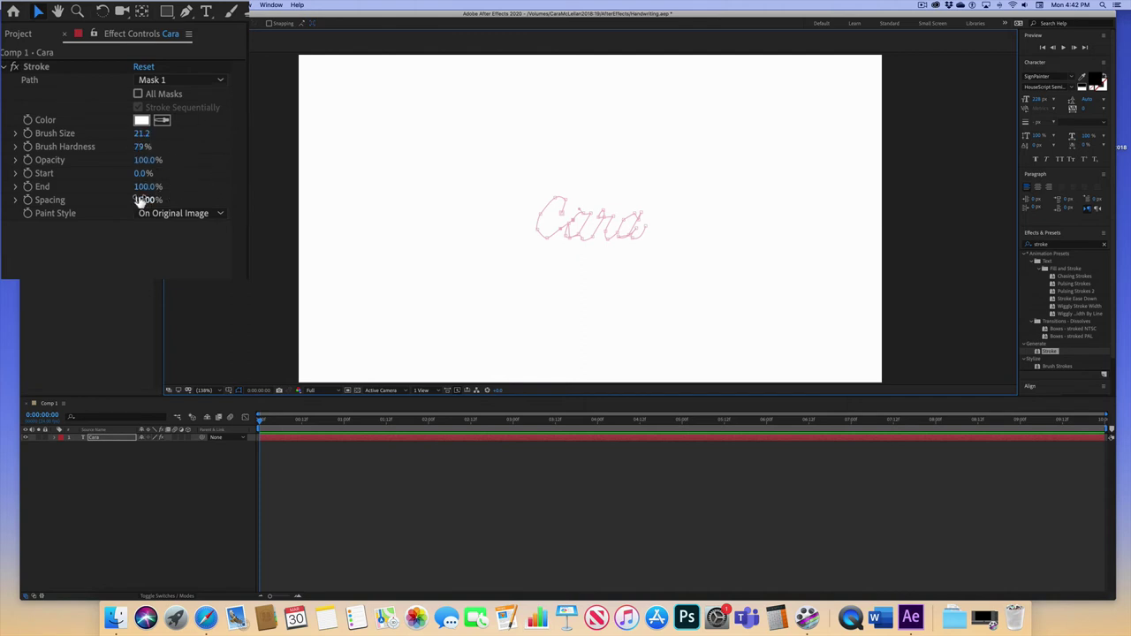
left_click(176, 215)
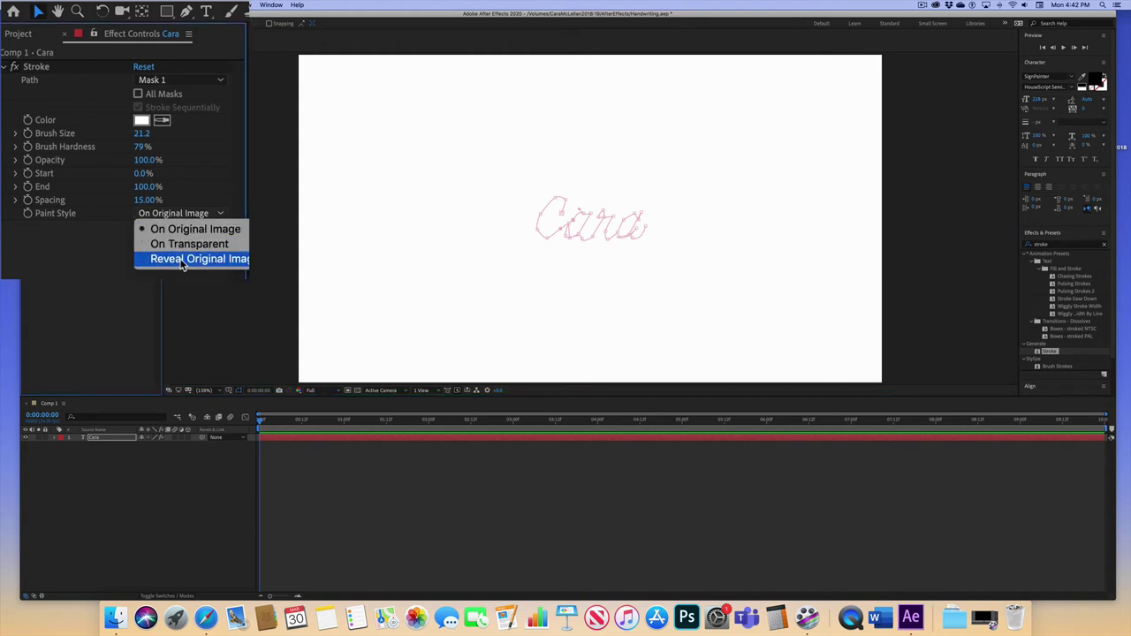
left_click(182, 259)
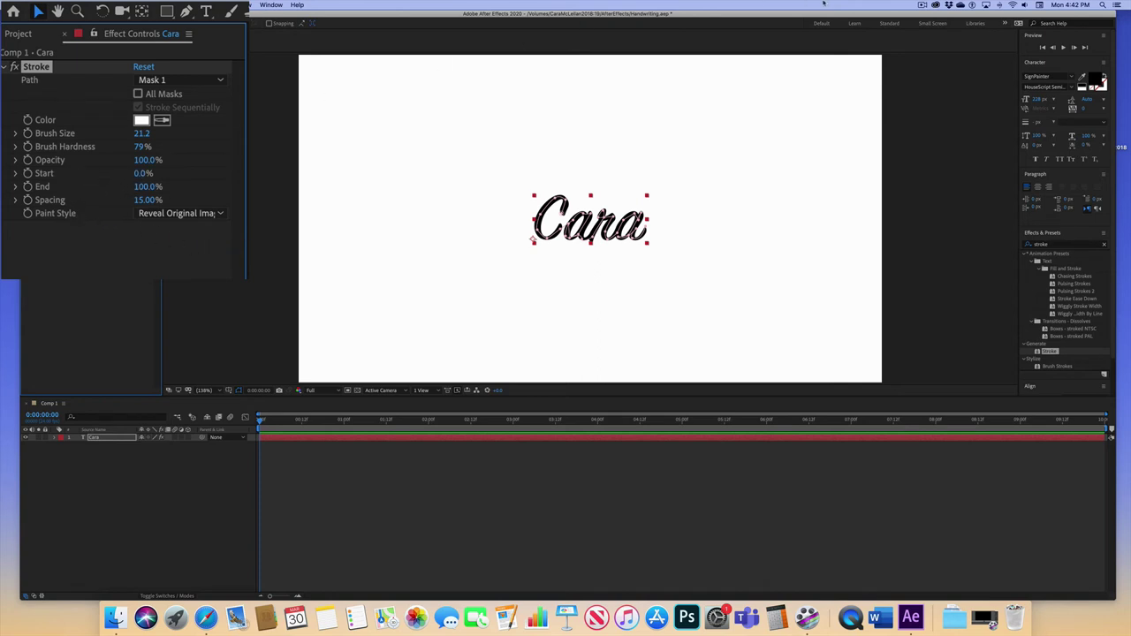
left_click(924, 4)
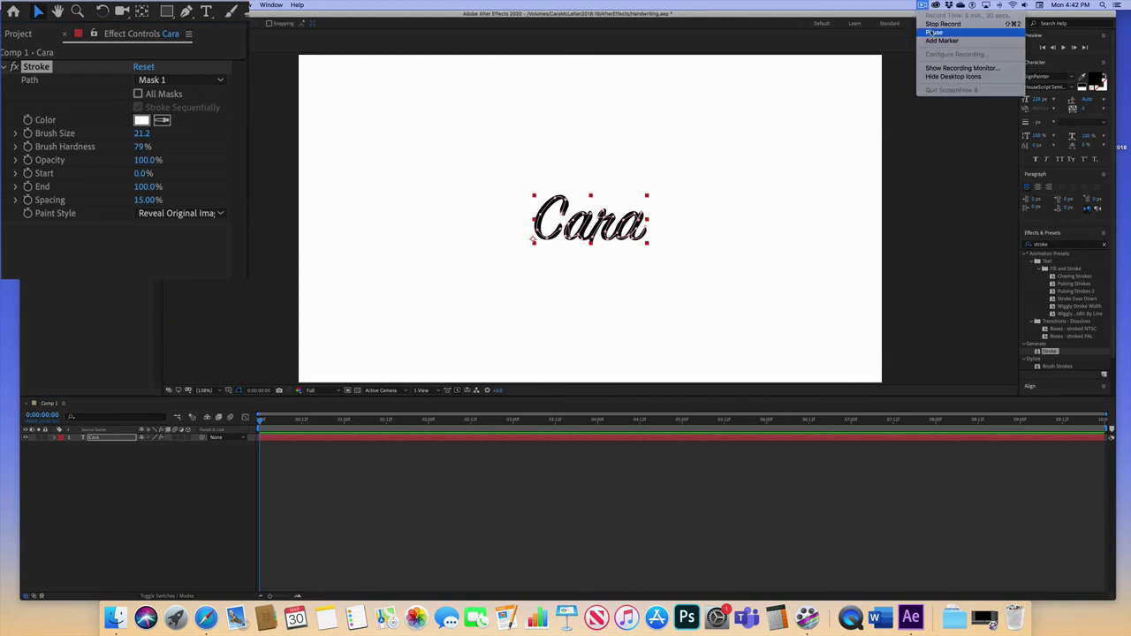
- Scrub the Stroke End value down to 0% so only the mask path shows
left_click(826, 33)
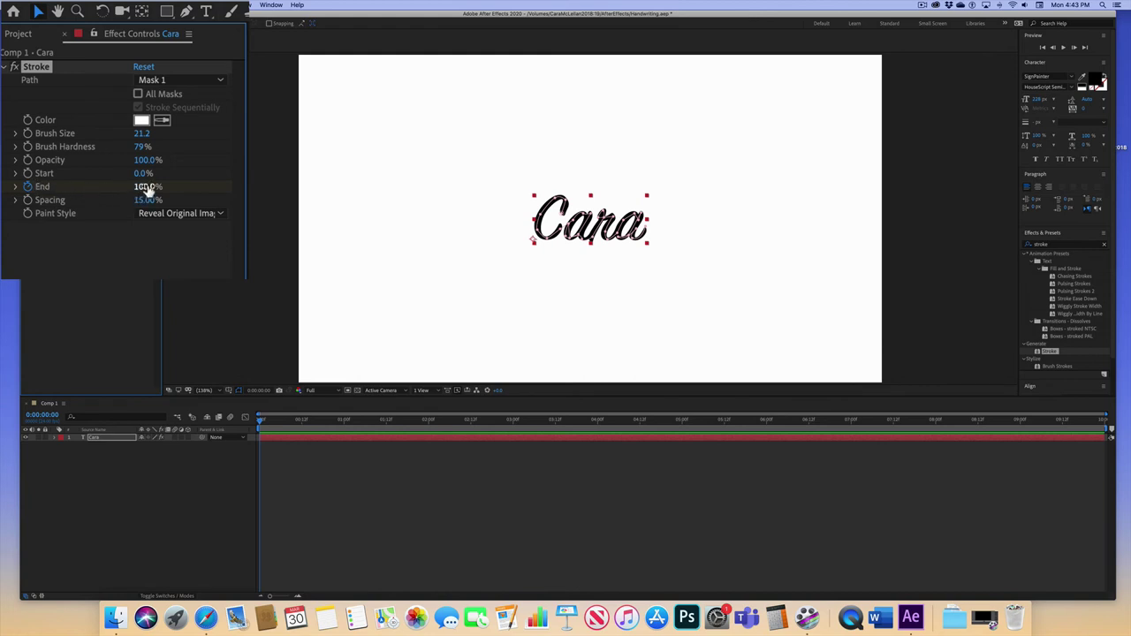
left_click_drag(147, 189, 68, 189)
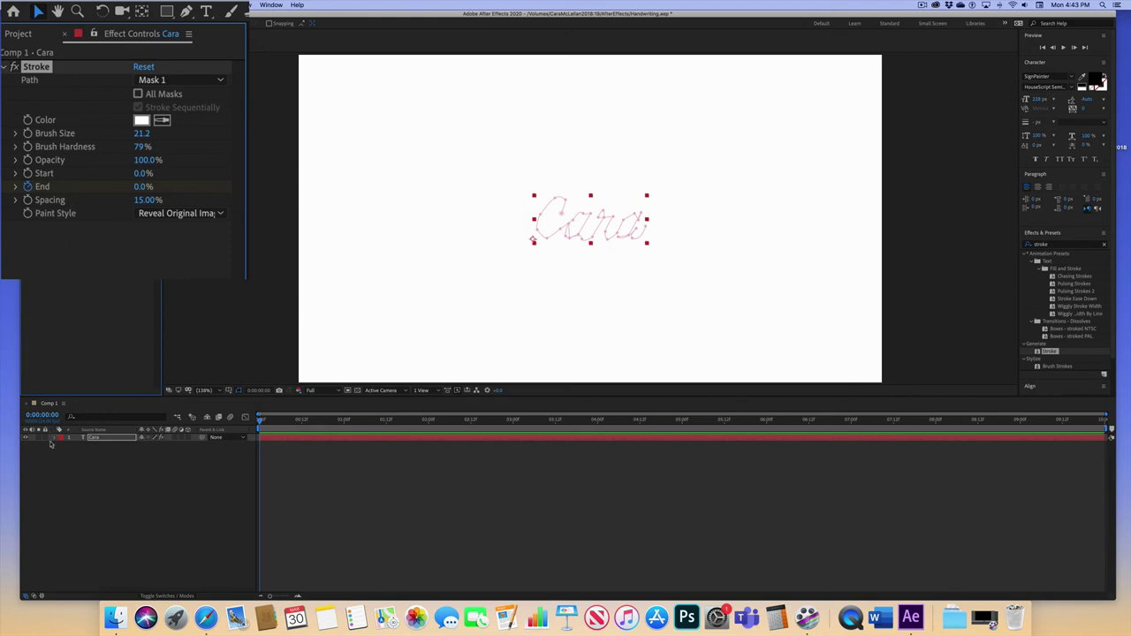
- Keyframe Stroke End from 0% at 0:00 to 100% at 2:00, then return to the start
left_click(55, 439)
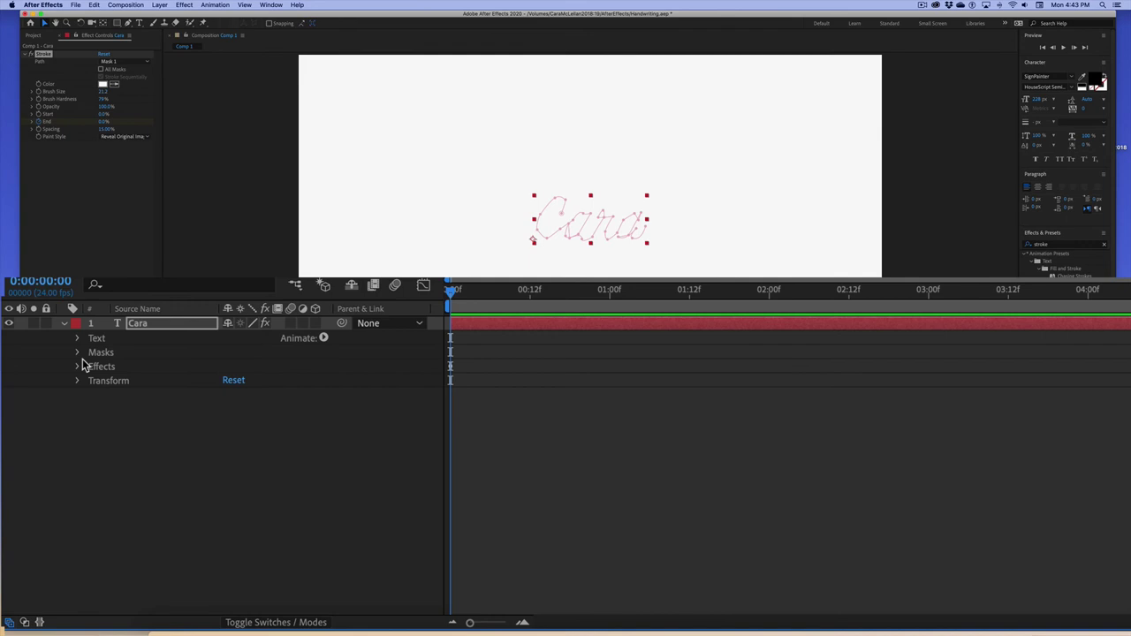
left_click(78, 368)
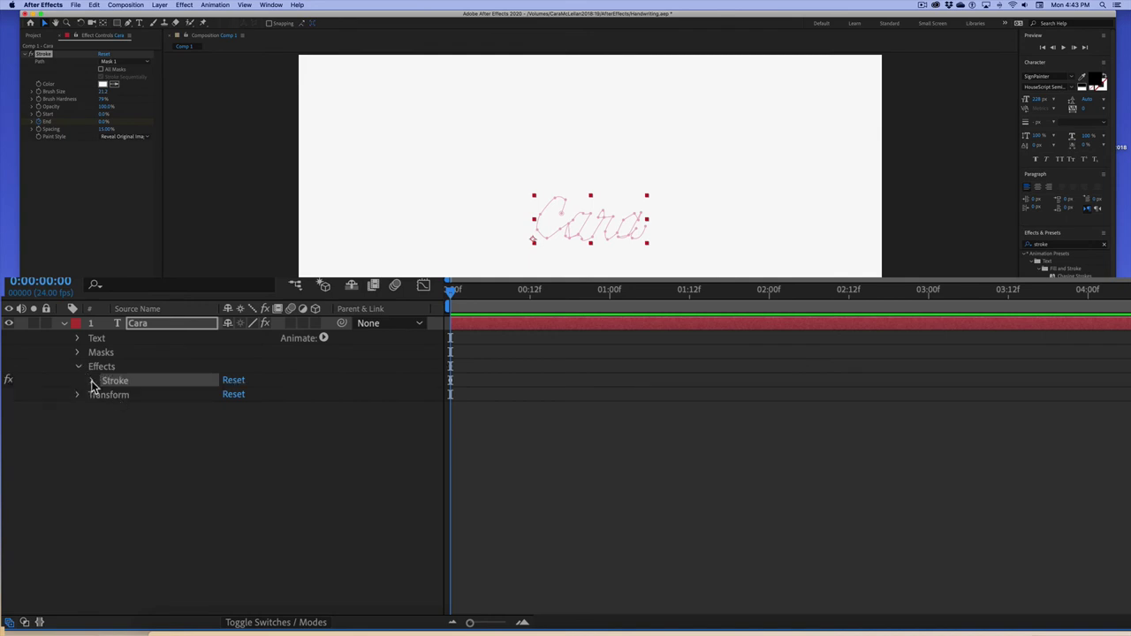
left_click(92, 381)
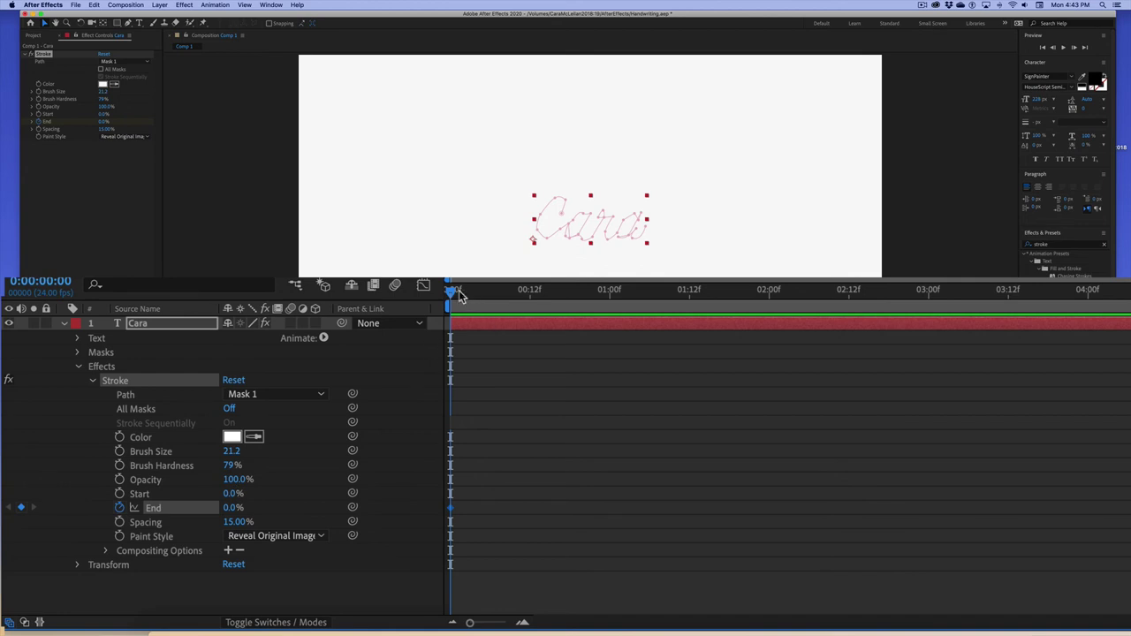
left_click_drag(451, 291, 769, 311)
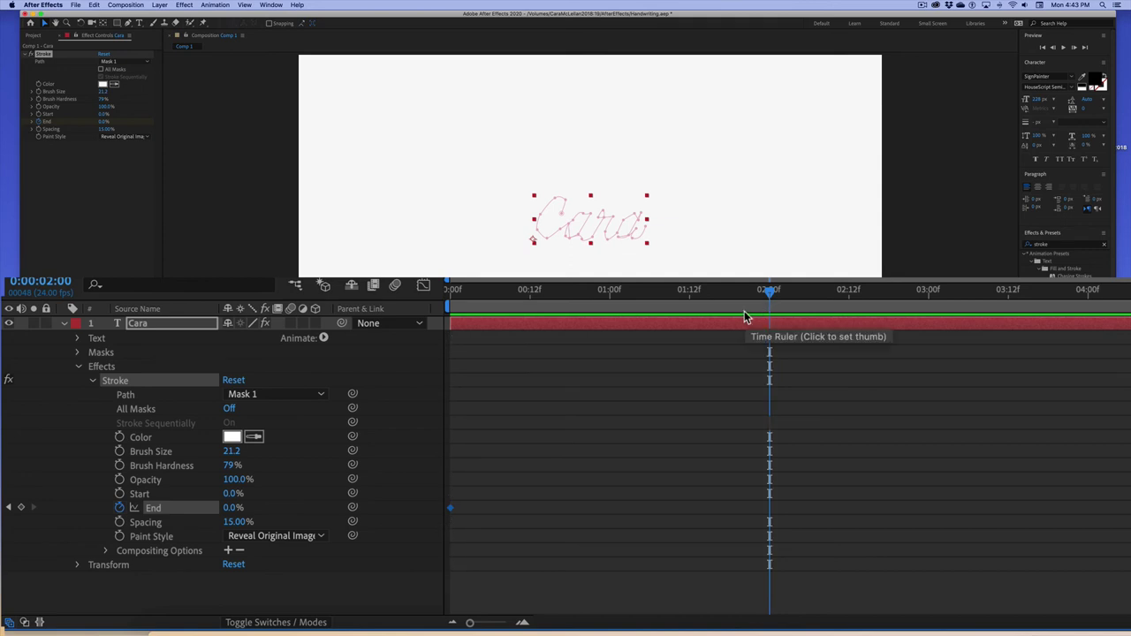
left_click(20, 507)
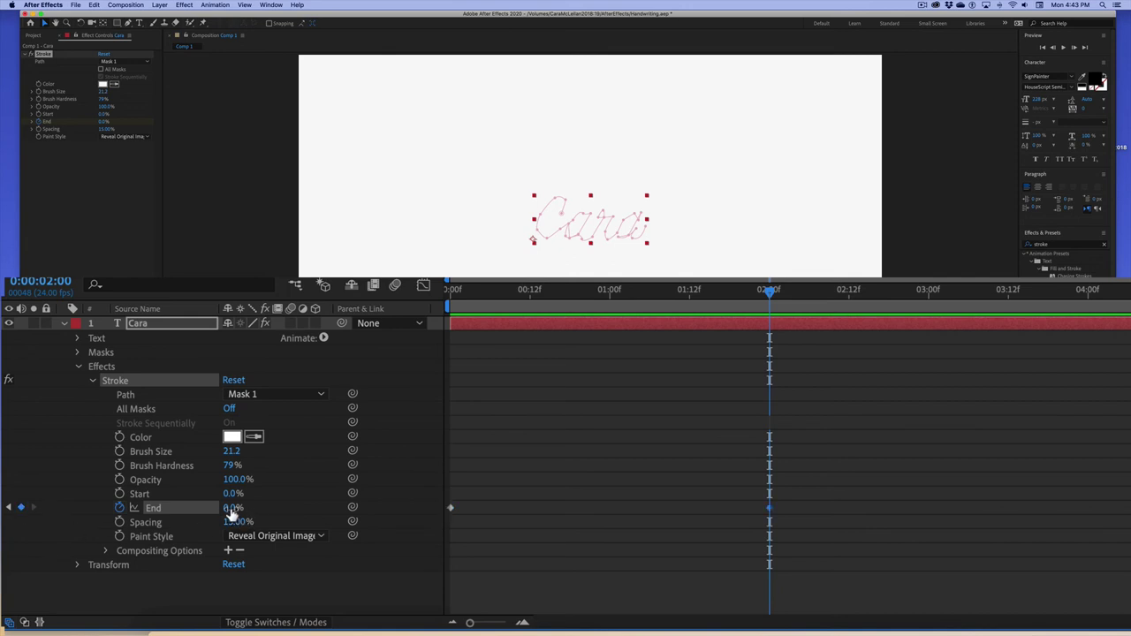
left_click_drag(234, 507, 325, 510)
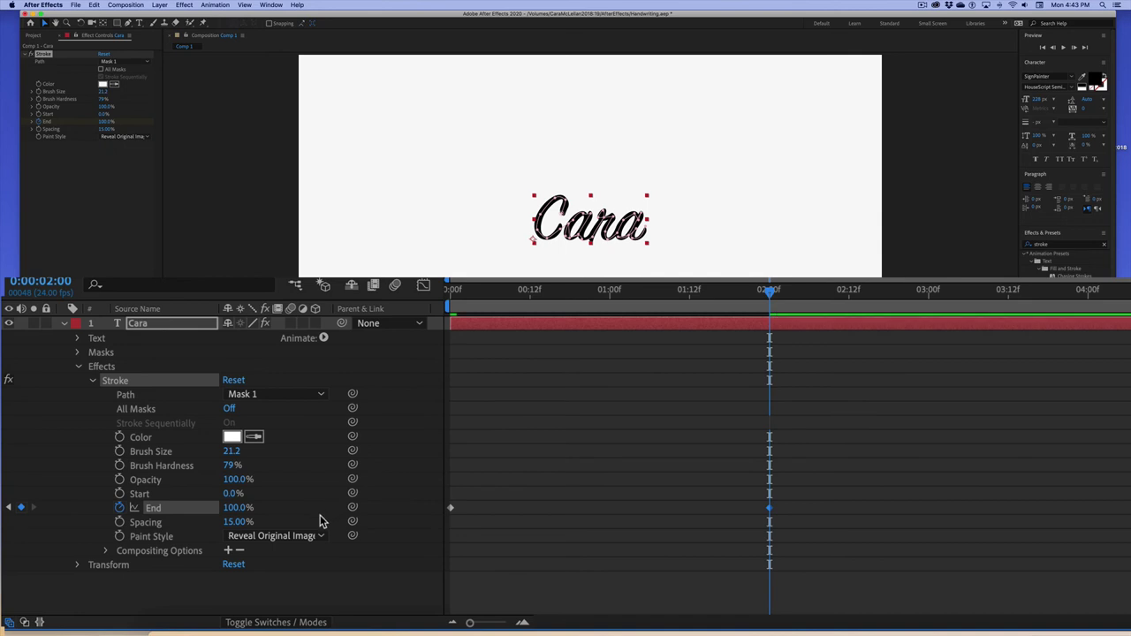
left_click_drag(765, 294, 399, 294)
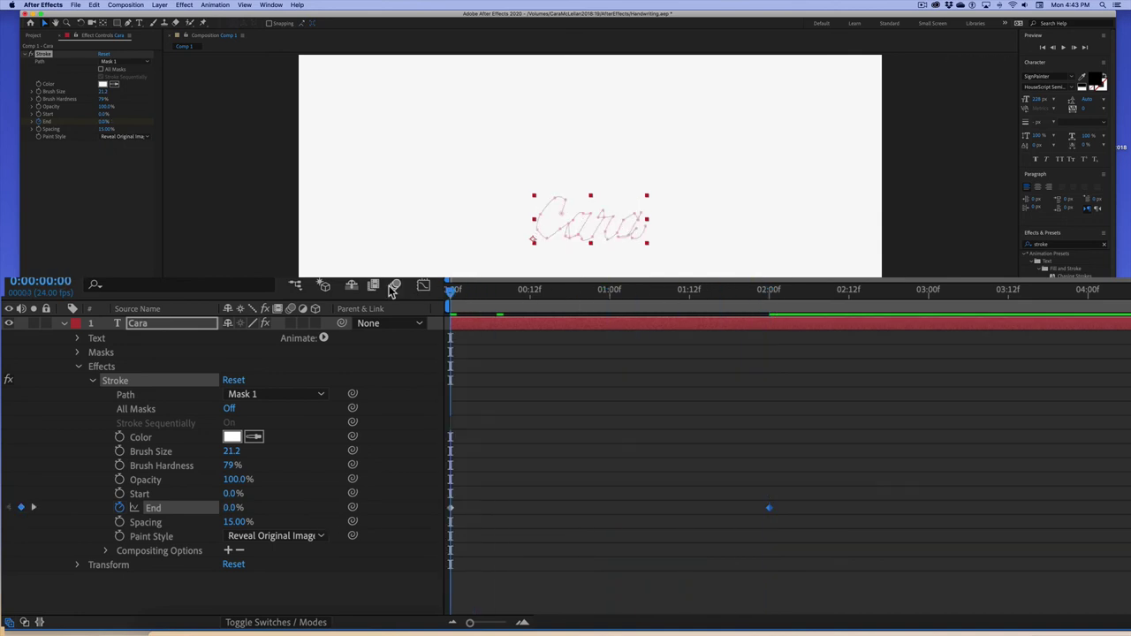
key("space")
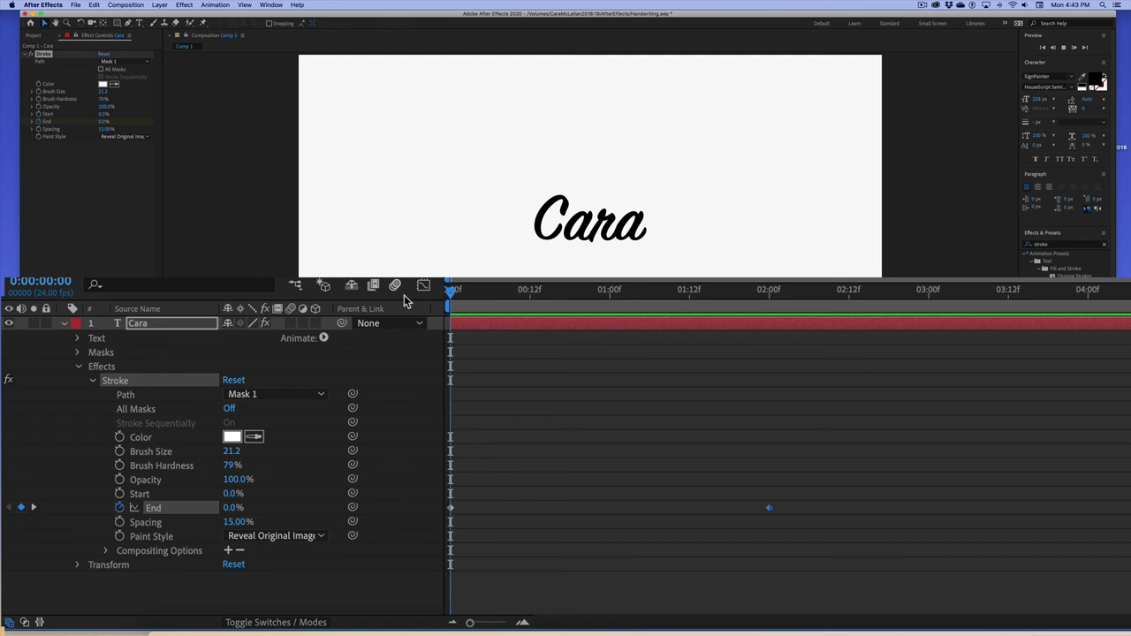
key("space")
key("space")
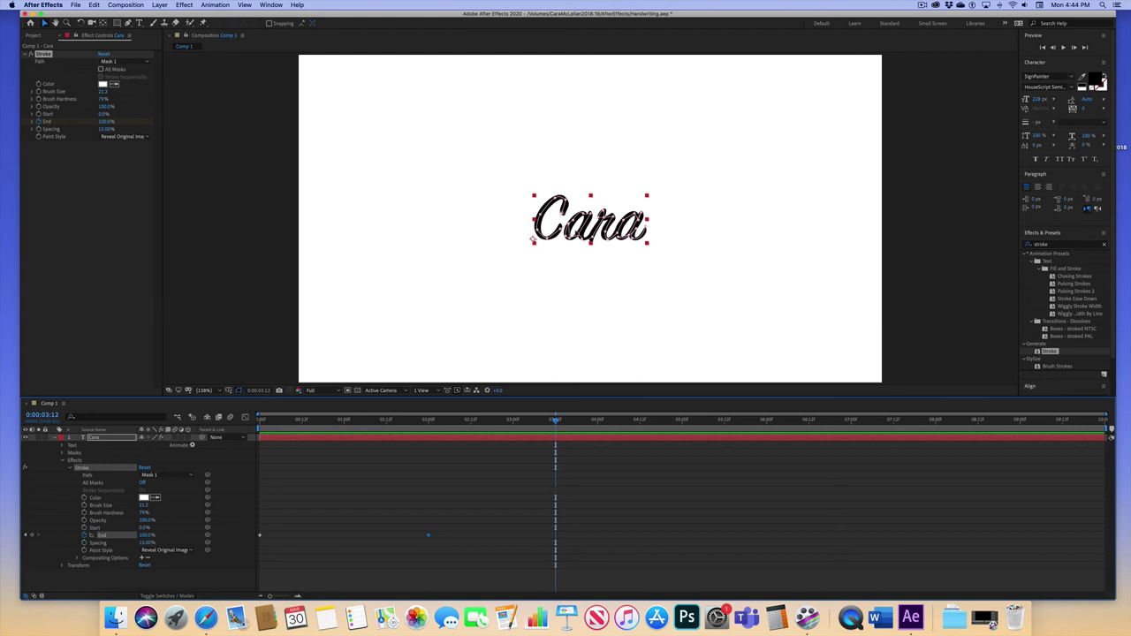
- Move the 100% End keyframe to about 1:00 and scrub the timeline to check the write-on
left_click(533, 238)
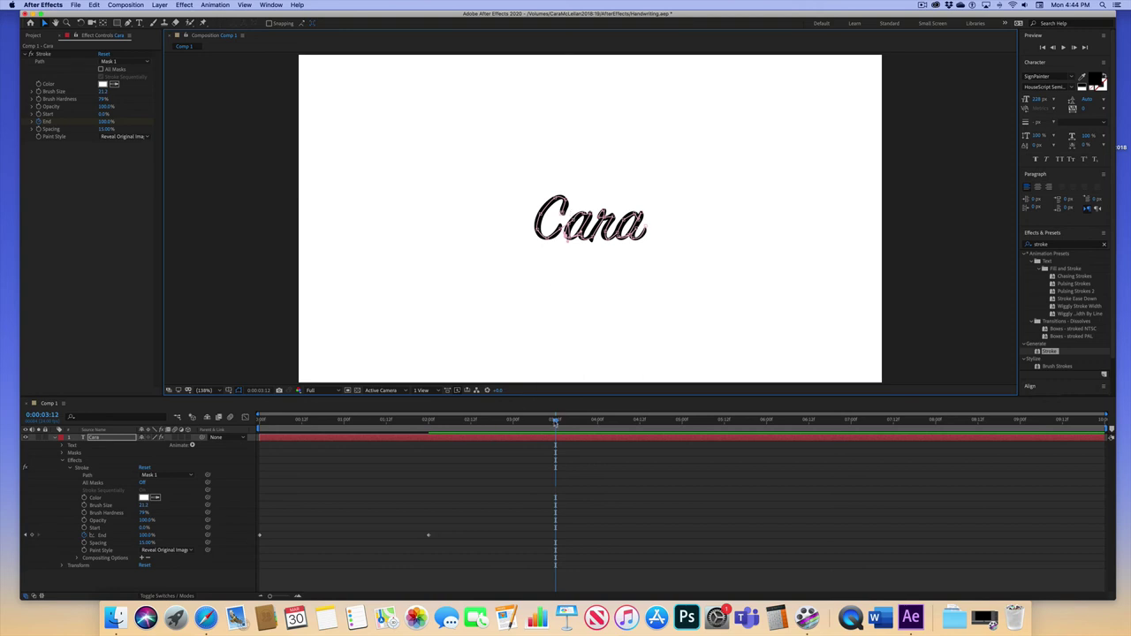
left_click(430, 537)
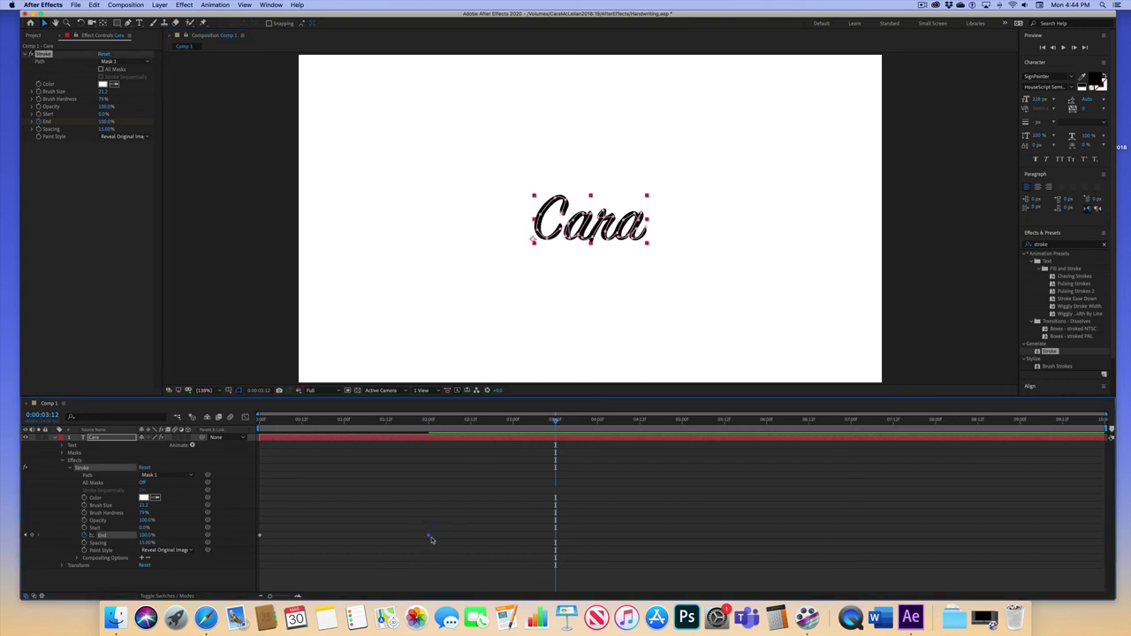
left_click_drag(430, 537, 337, 537)
left_click_drag(555, 422, 256, 422)
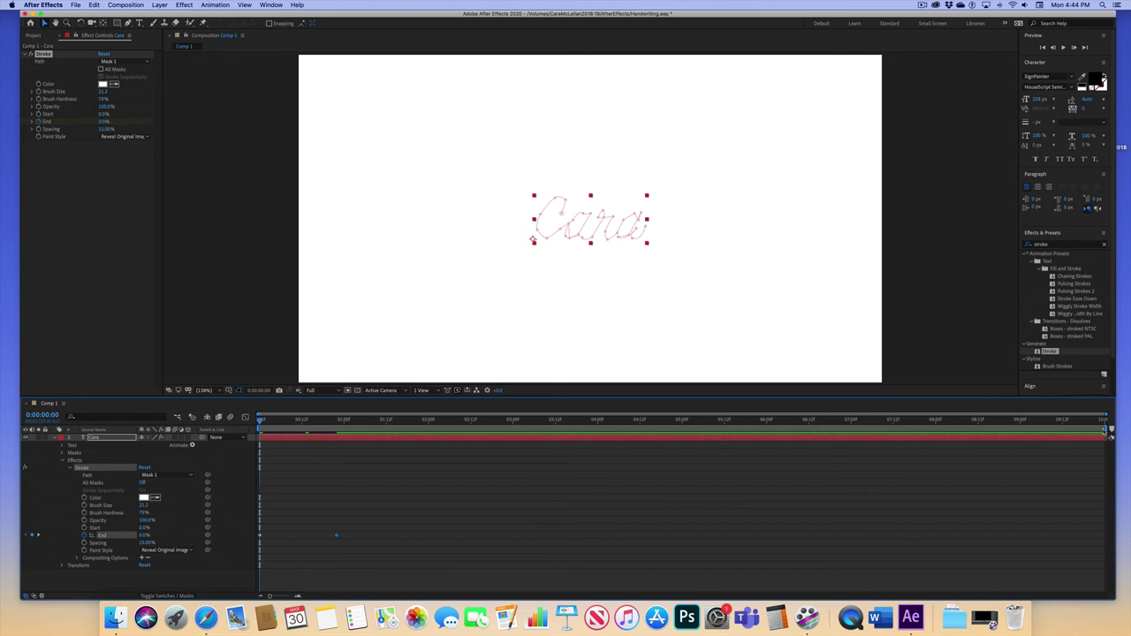
left_click_drag(1105, 423, 343, 422)
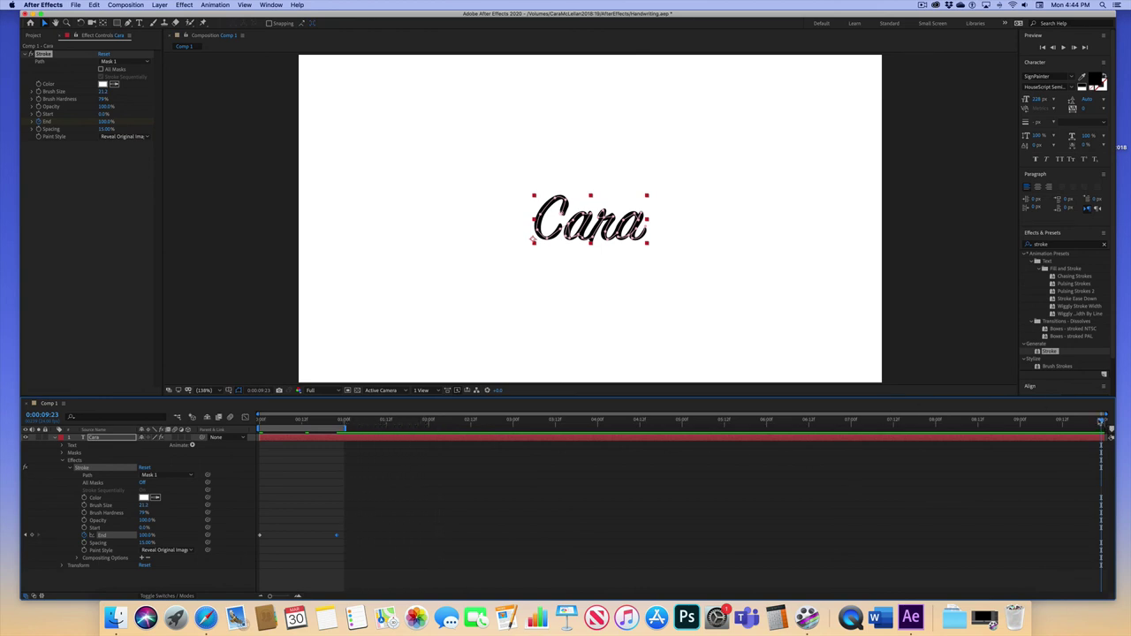
left_click_drag(1101, 423, 133, 426)
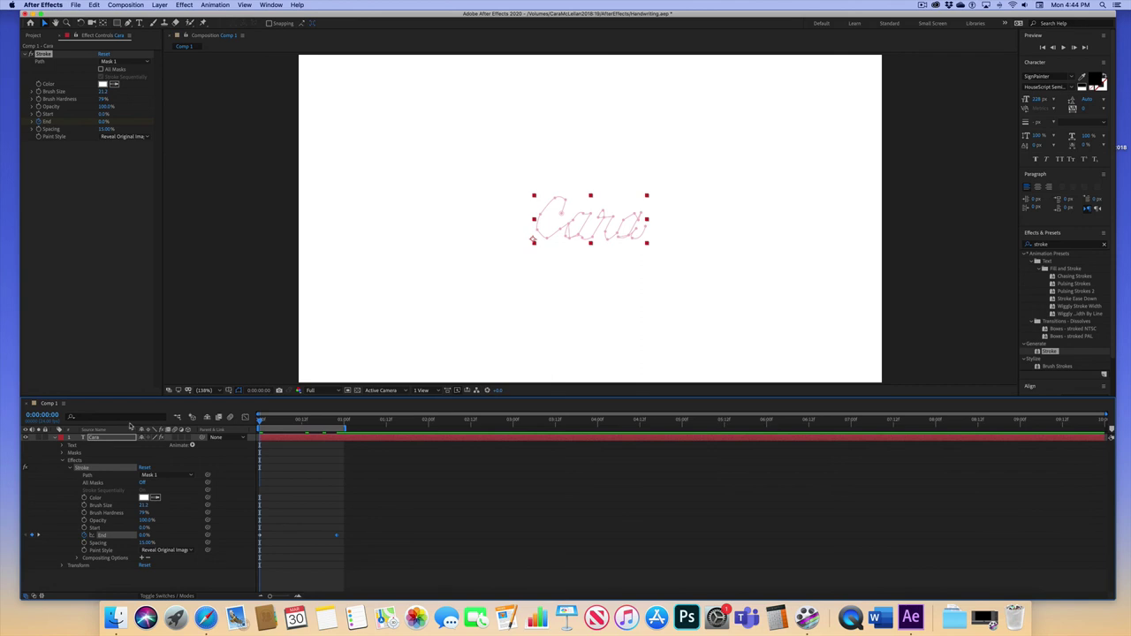
key("space")
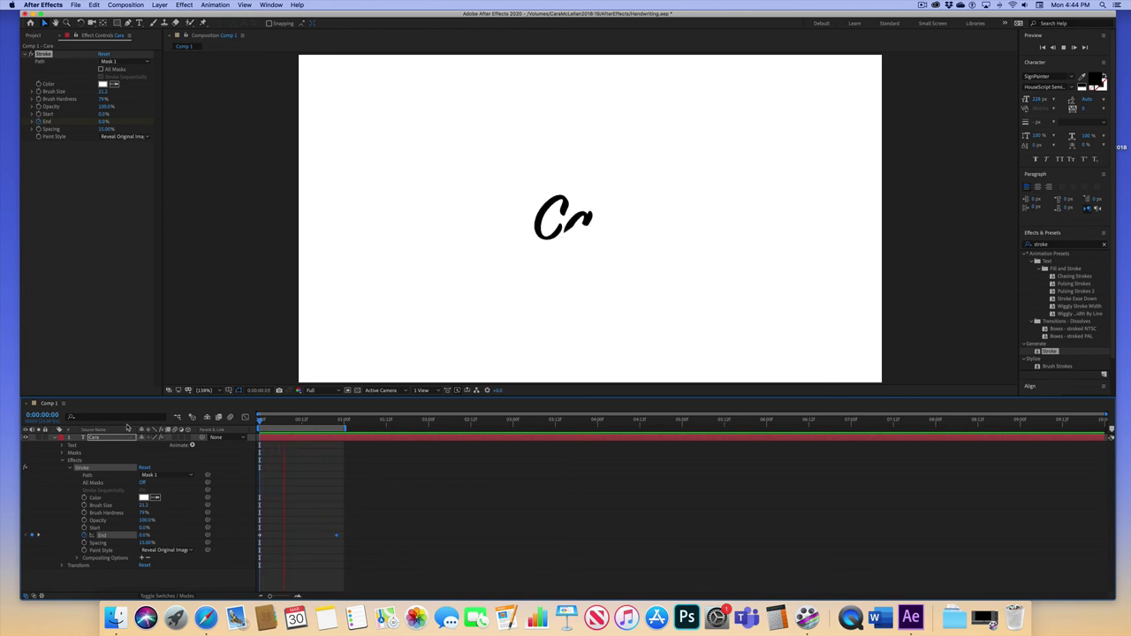
key("space")
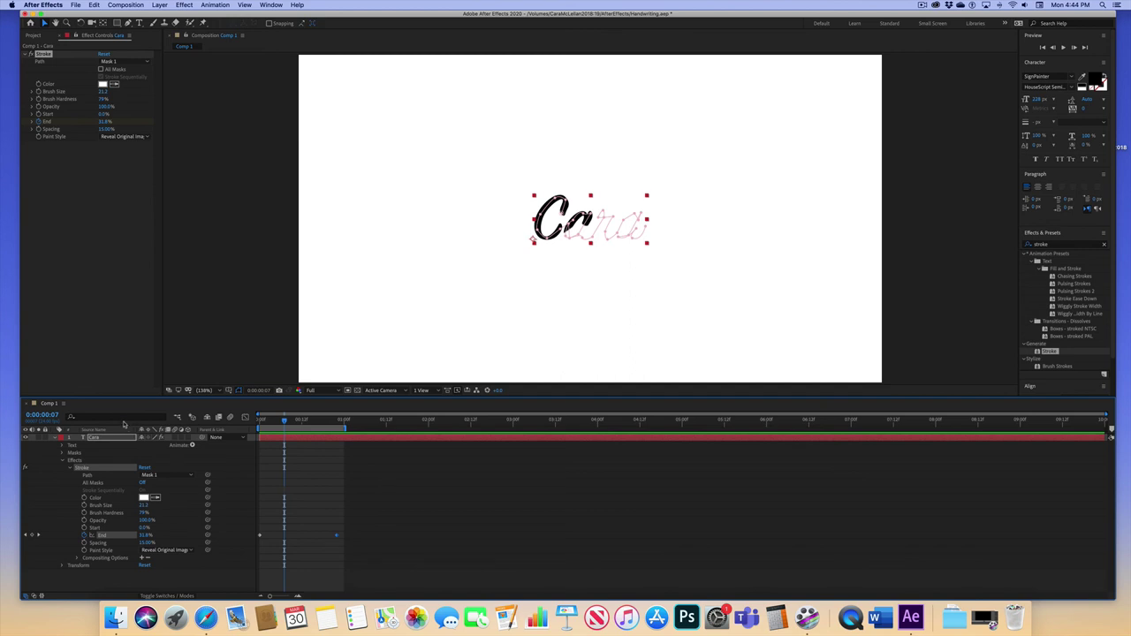
left_click(292, 420)
left_click_drag(305, 422, 340, 423)
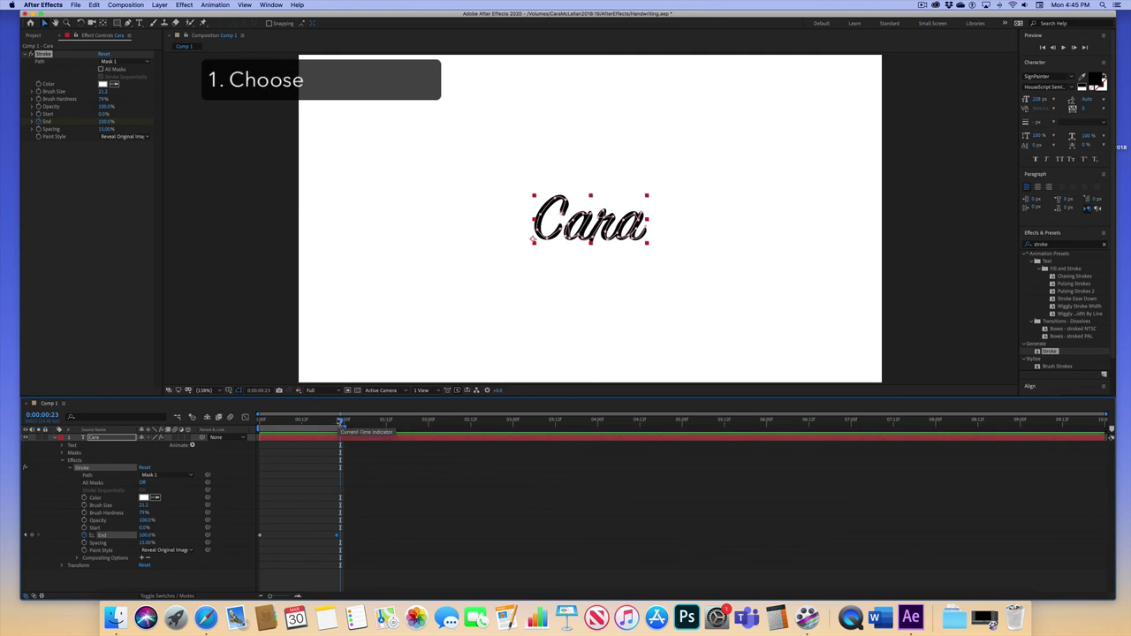